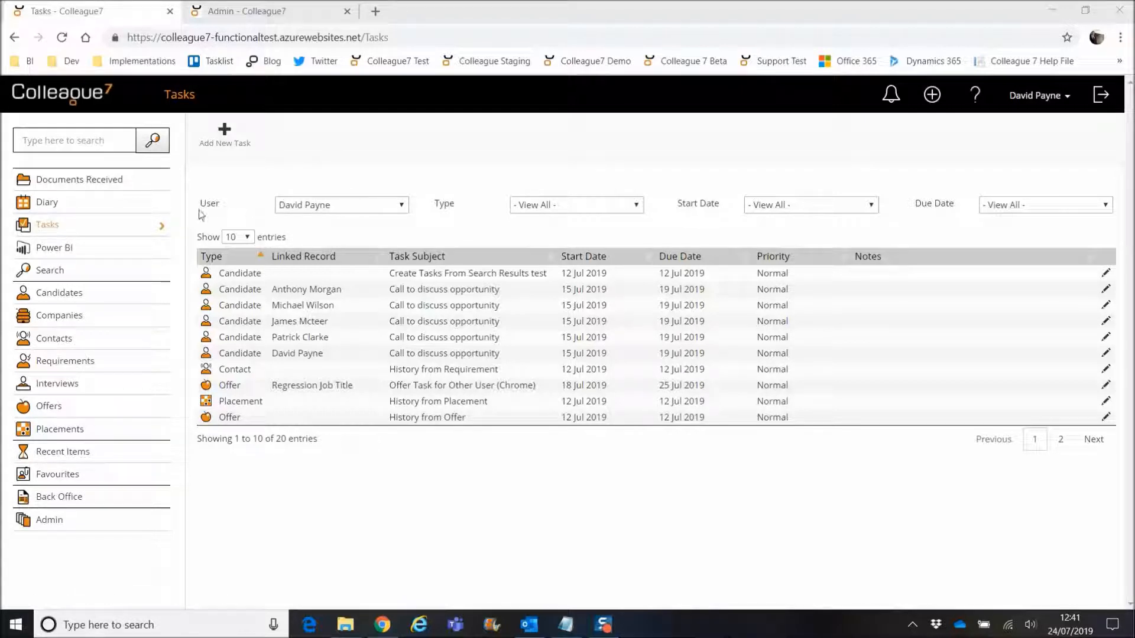
Step: Filter the task list by a colleague to view their tasks, and switch the User filter back to the signed-in user
{"action": "left_click", "coordinate": [372, 206]}
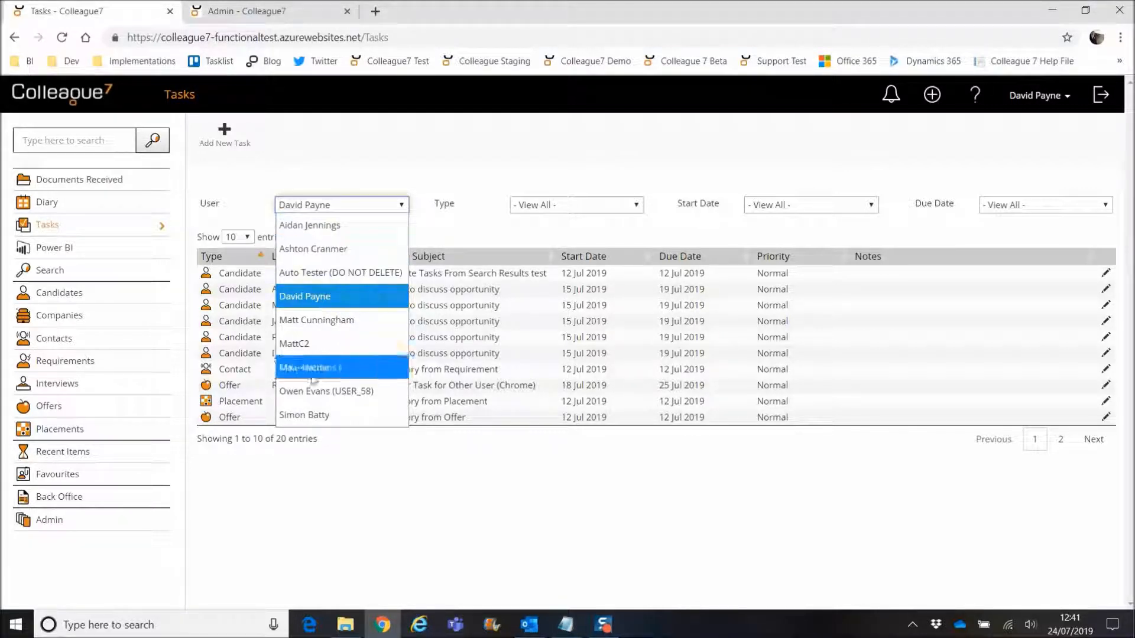
{"action": "left_click", "coordinate": [322, 416]}
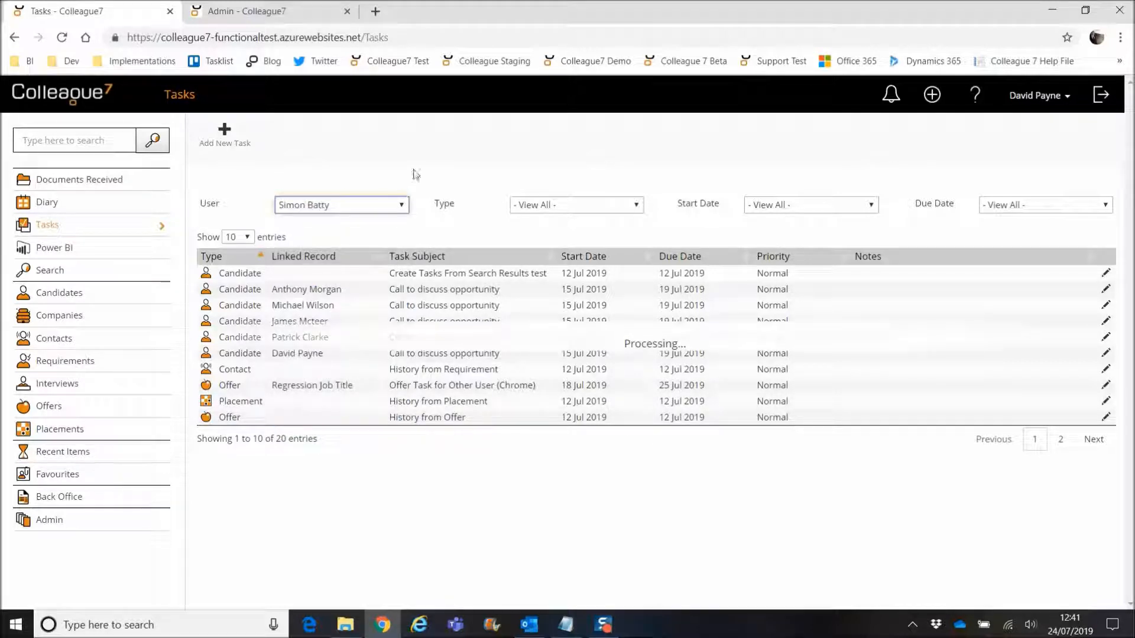
{"action": "left_click", "coordinate": [363, 211]}
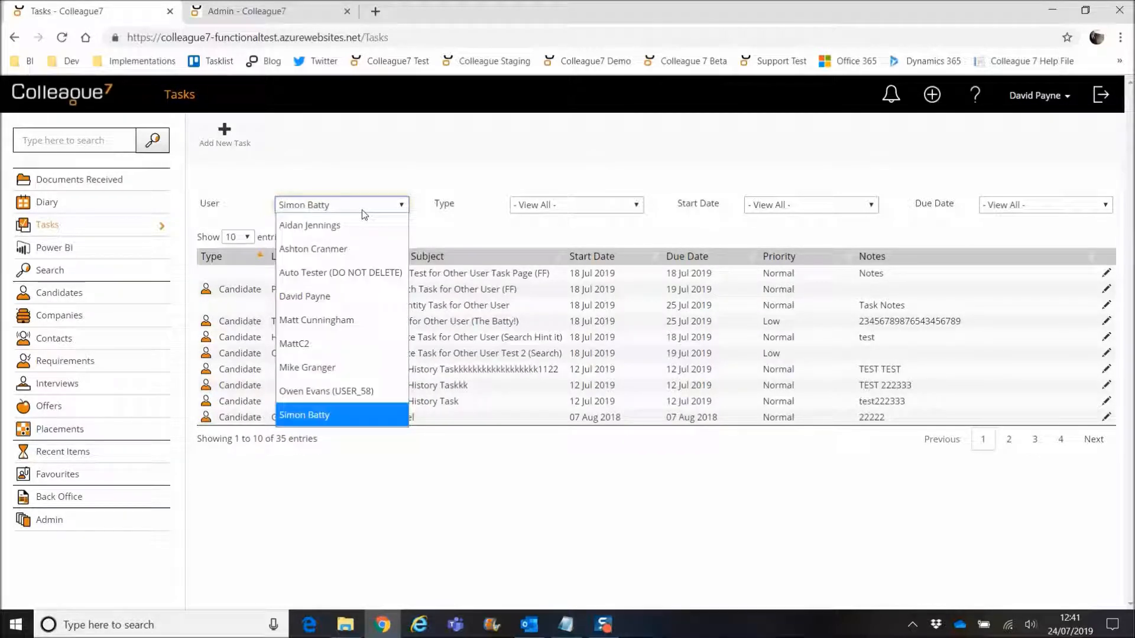
{"action": "left_click", "coordinate": [352, 294]}
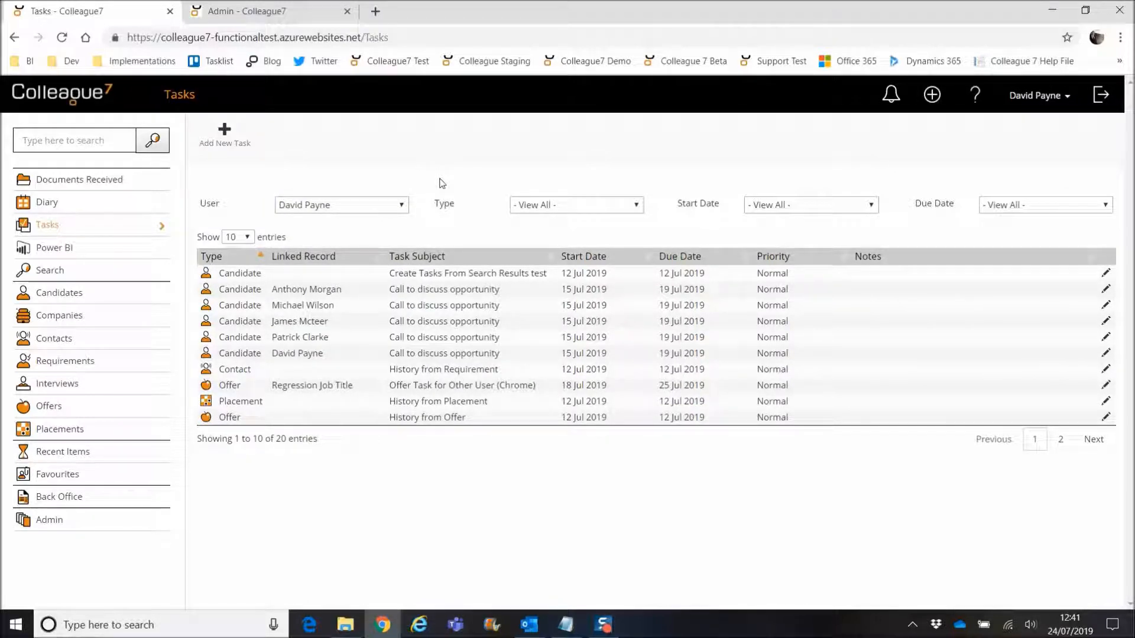
Step: Open the ADMIN group in the Admin area's User Group Permissions and locate its task creation permissions
{"action": "left_click", "coordinate": [289, 15]}
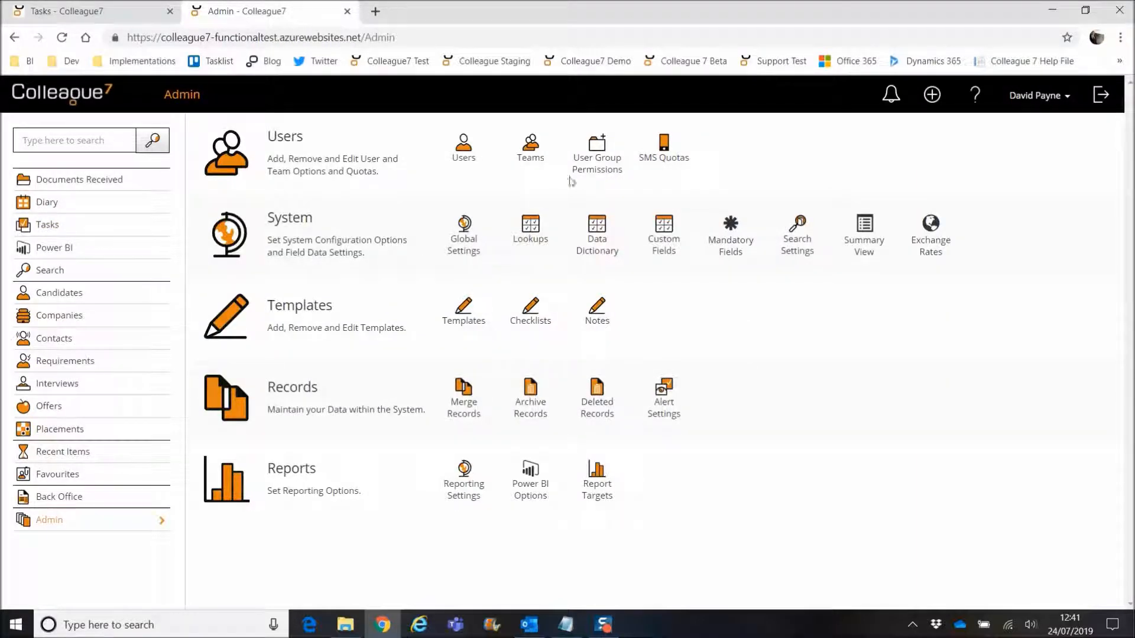
{"action": "left_click", "coordinate": [596, 168]}
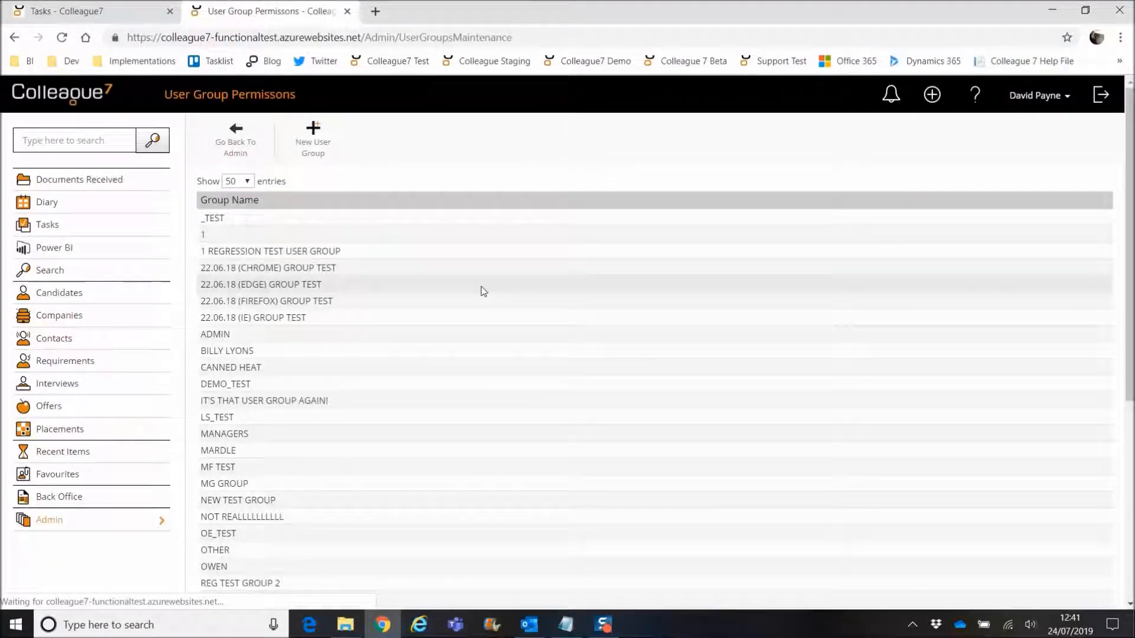
{"action": "left_click", "coordinate": [266, 338]}
{"action": "scroll", "coordinate": [273, 467], "scroll_direction": "down", "scroll_amount": 4}
{"action": "scroll", "coordinate": [273, 469], "scroll_direction": "down", "scroll_amount": 6}
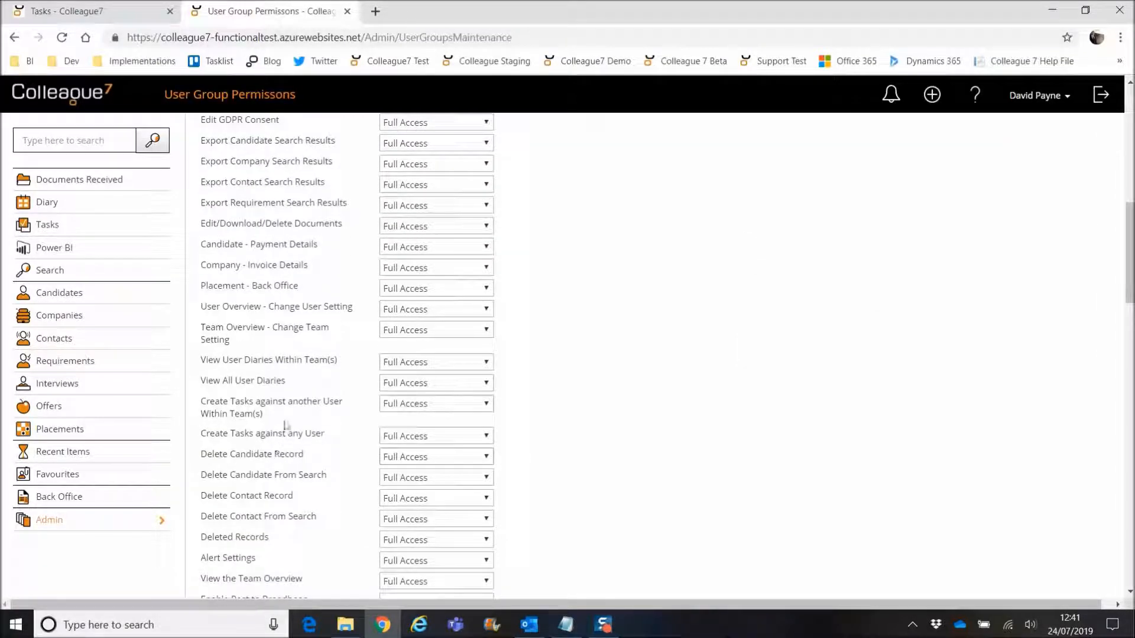
Step: Examine the "Create Tasks against another User Within Team(s)" and "Create Tasks against any User" permissions
{"action": "left_click_drag", "start_coordinate": [201, 402], "coordinate": [298, 413]}
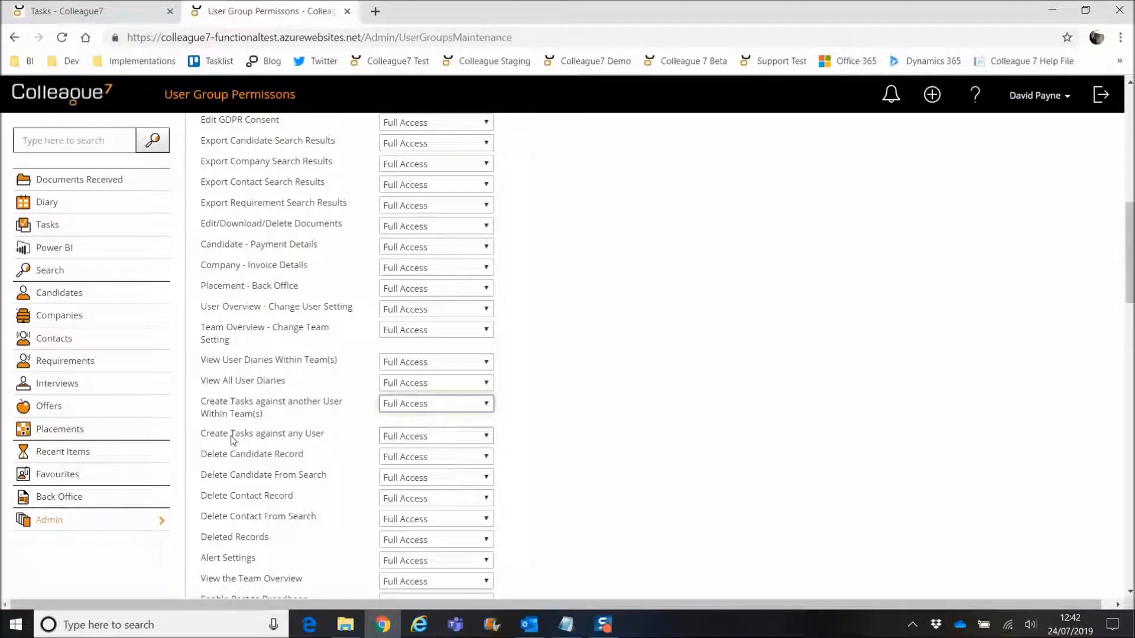
{"action": "left_click_drag", "start_coordinate": [201, 435], "coordinate": [319, 433]}
{"action": "left_click", "coordinate": [225, 412]}
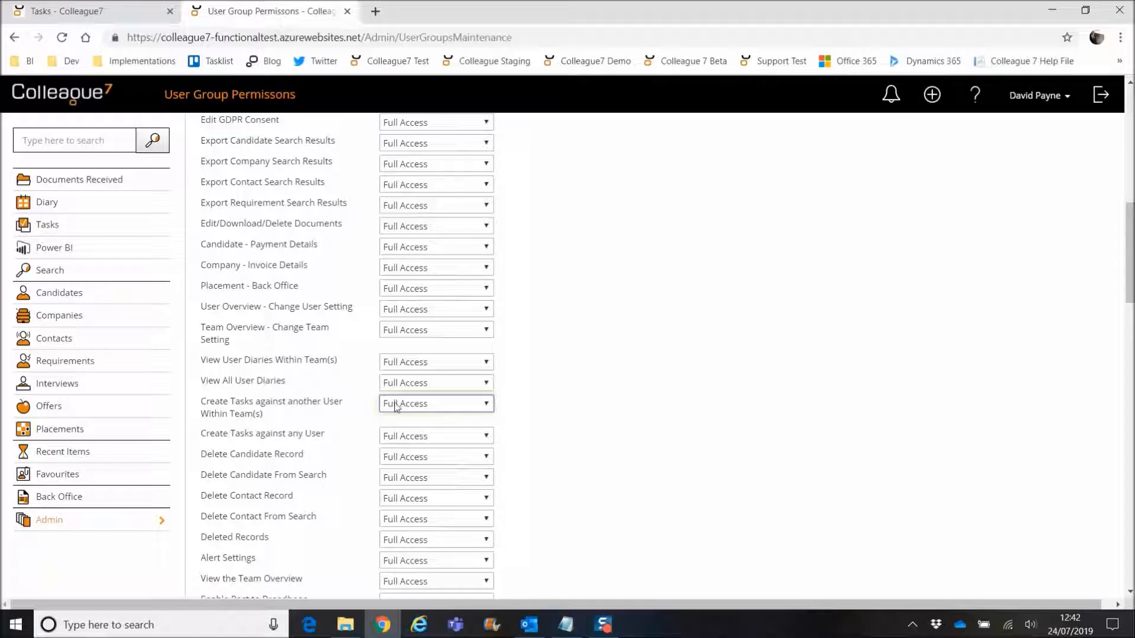
{"action": "left_click_drag", "start_coordinate": [200, 435], "coordinate": [325, 436]}
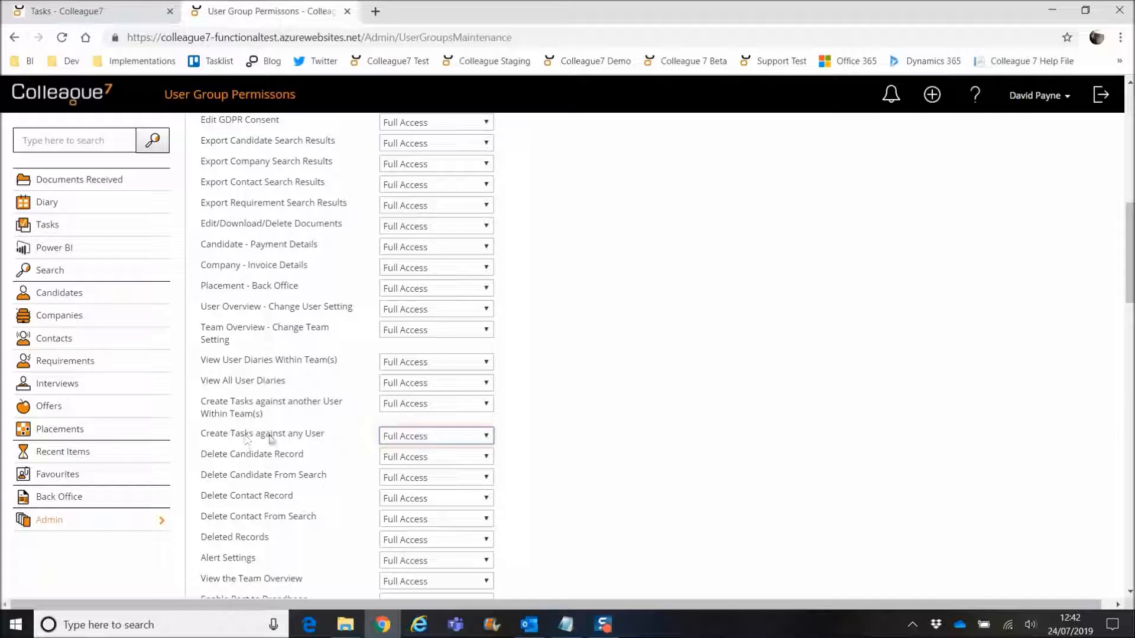
{"action": "left_click", "coordinate": [361, 406]}
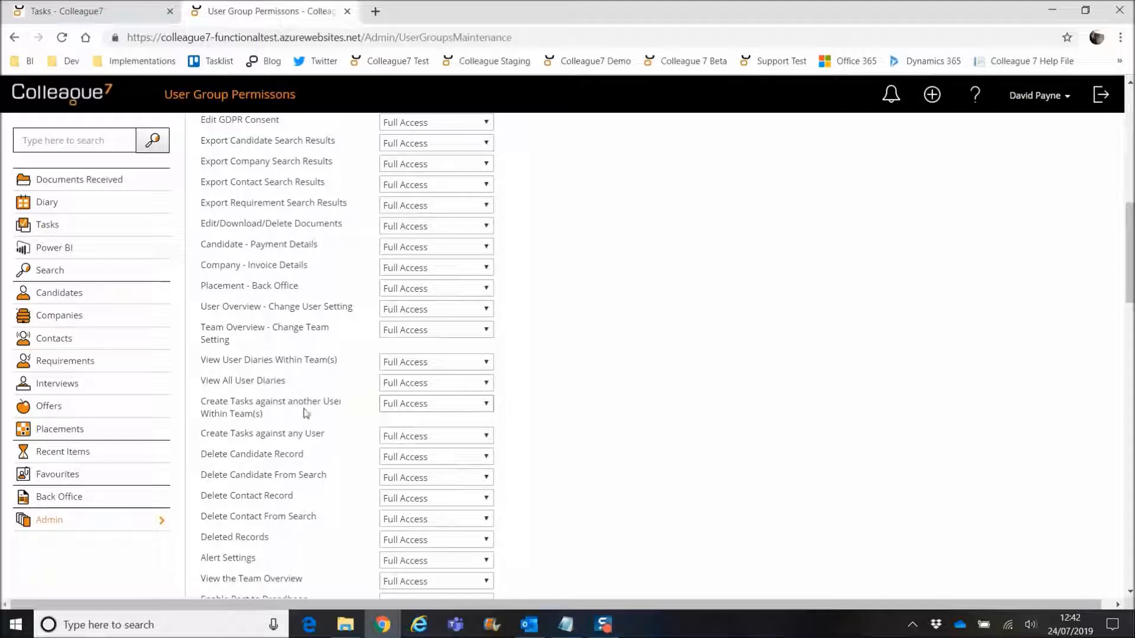
Step: Leave the group permissions, view the members listed under each team in Teams, and return to Admin
{"action": "scroll", "coordinate": [308, 412], "scroll_direction": "up", "scroll_amount": 10}
{"action": "left_click", "coordinate": [238, 143]}
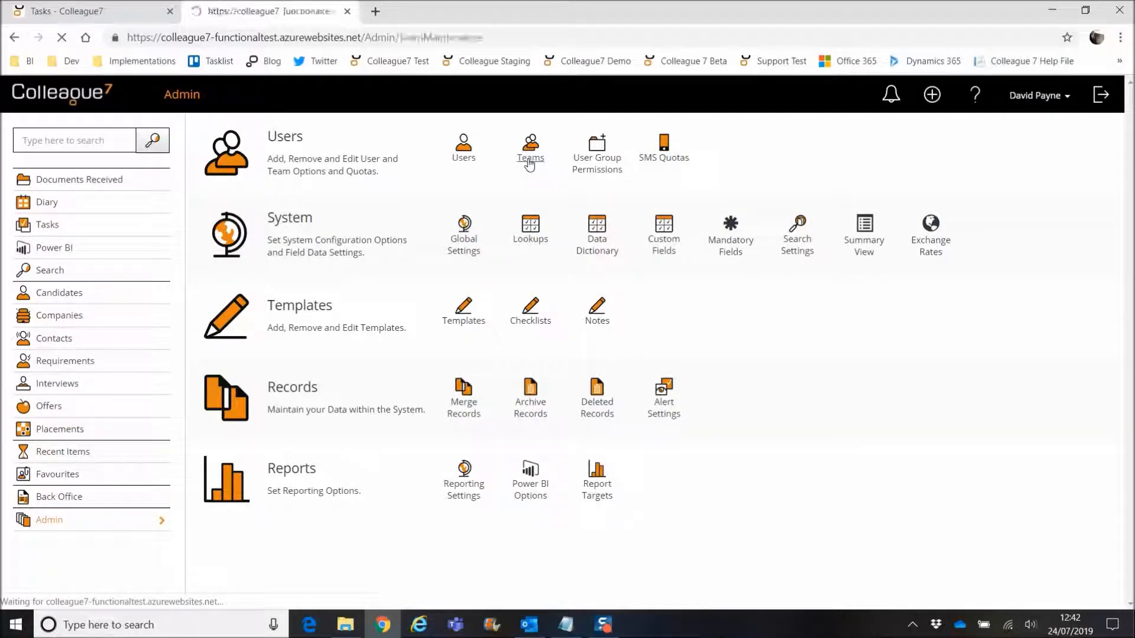
{"action": "left_click", "coordinate": [530, 165]}
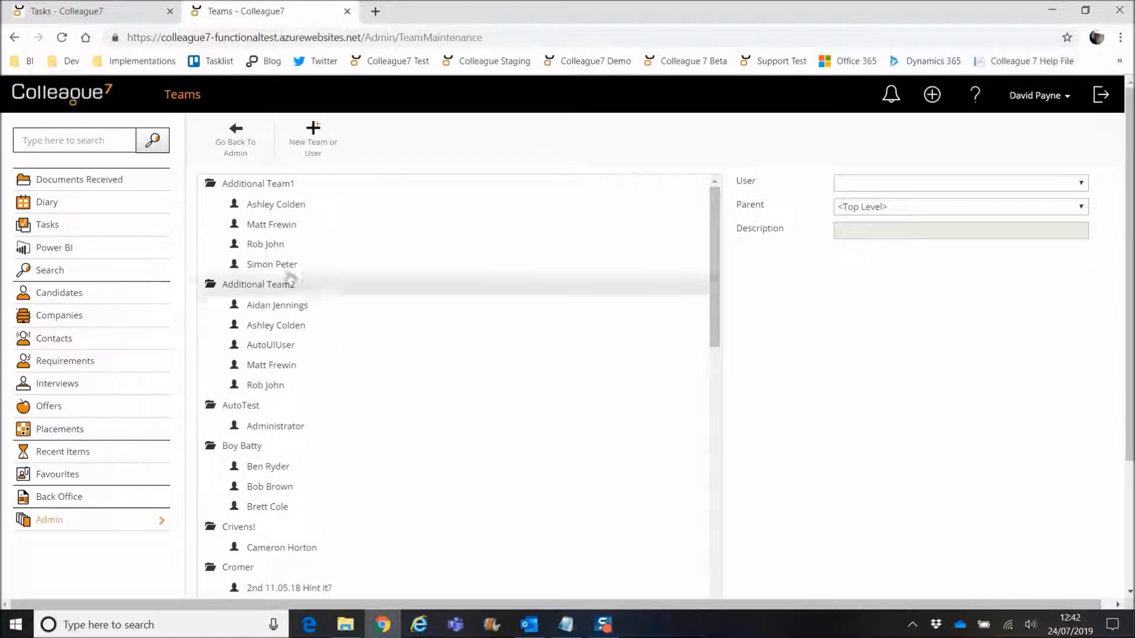
{"action": "left_click", "coordinate": [236, 140]}
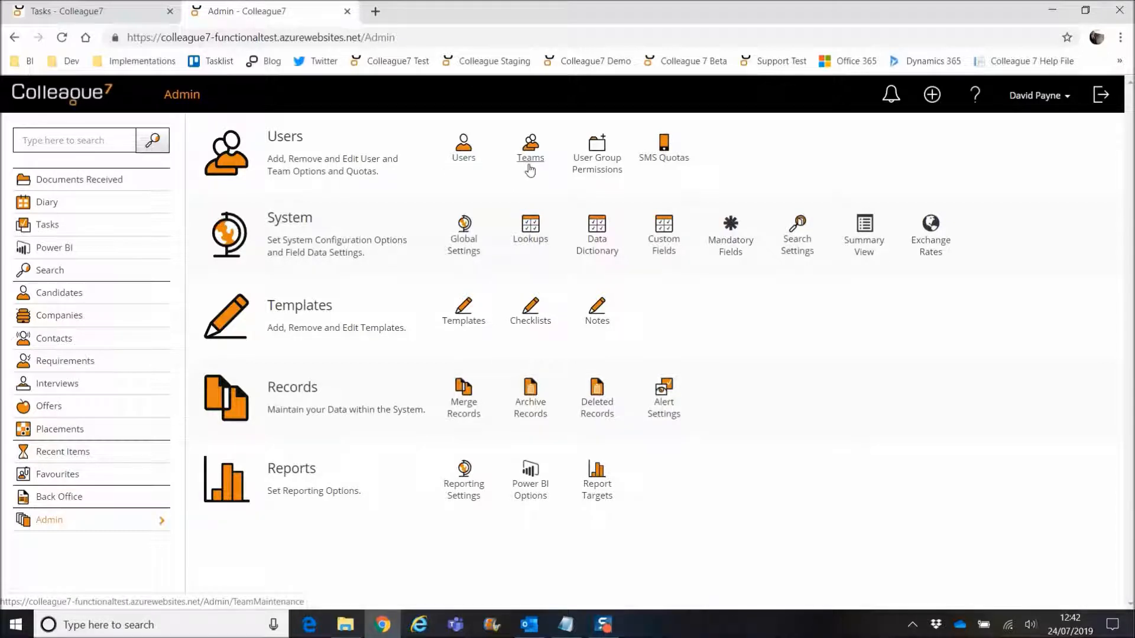
Step: Open the signed-in user's test account from the second page of Users, check its Share Diary/Tasks setting, and return to Admin
{"action": "left_click", "coordinate": [463, 166]}
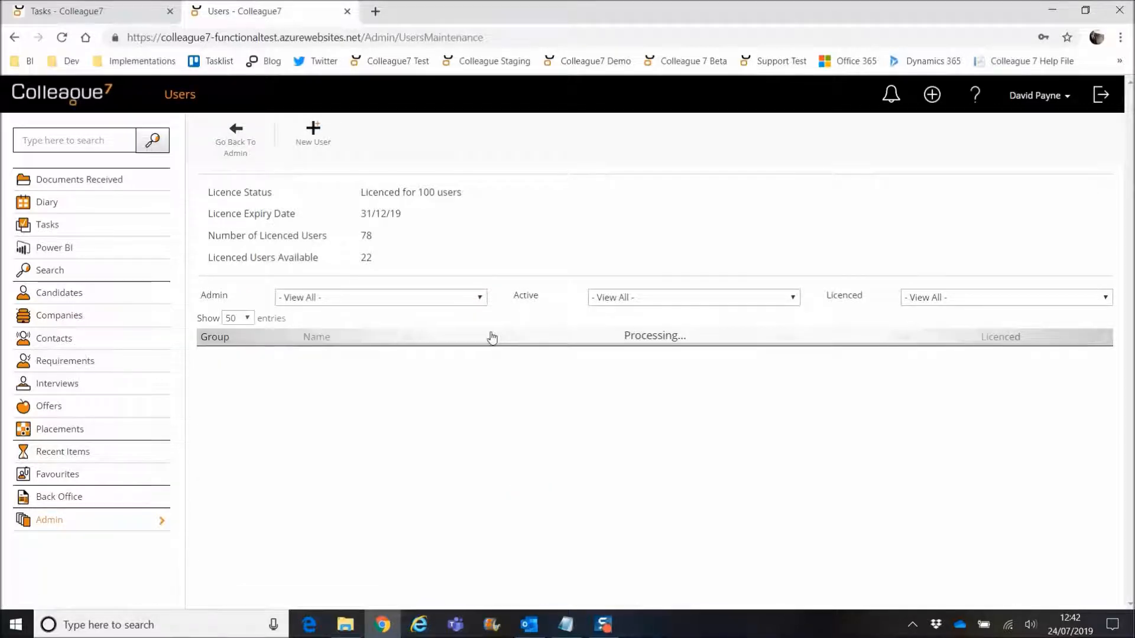
{"action": "left_click_drag", "start_coordinate": [1130, 276], "coordinate": [1130, 562]}
{"action": "left_click", "coordinate": [1034, 586]}
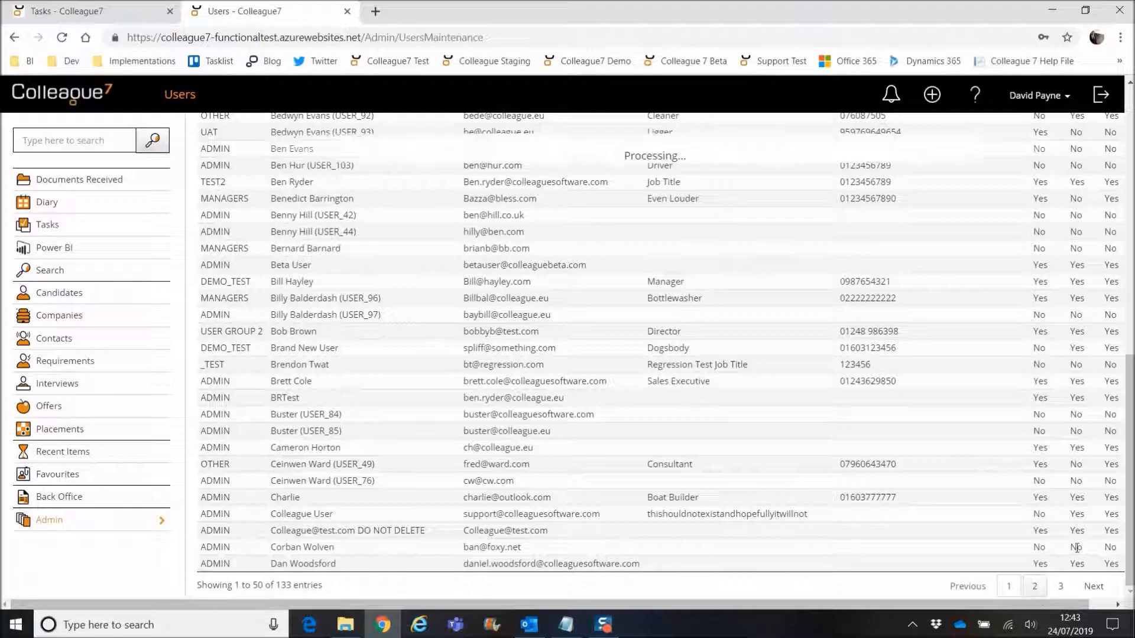
{"action": "left_click", "coordinate": [288, 401]}
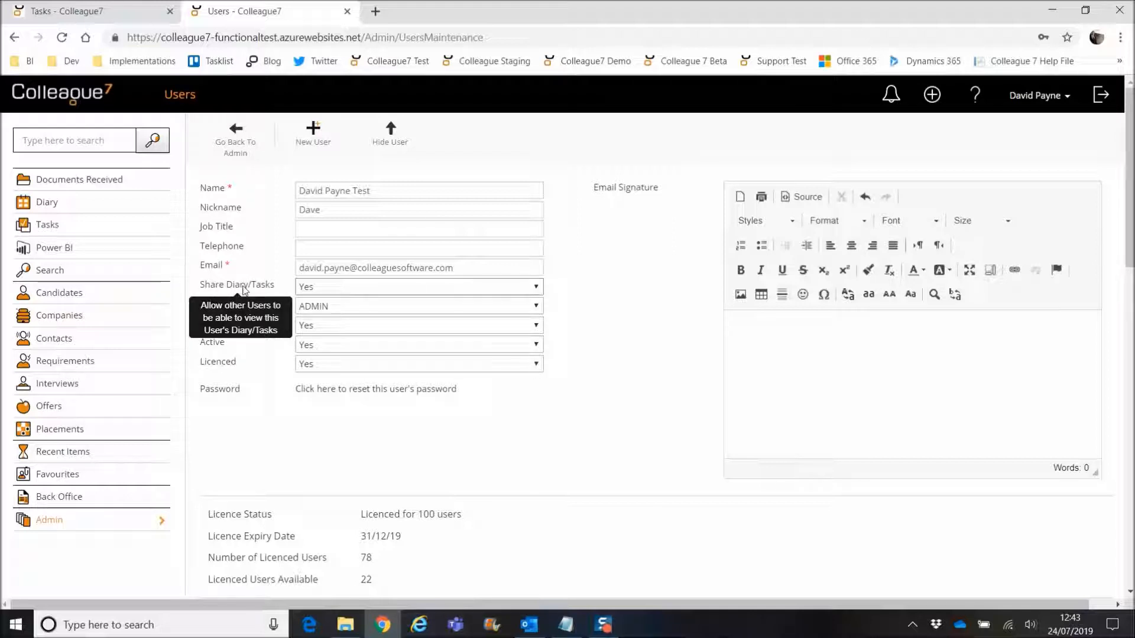
{"action": "left_click", "coordinate": [235, 148]}
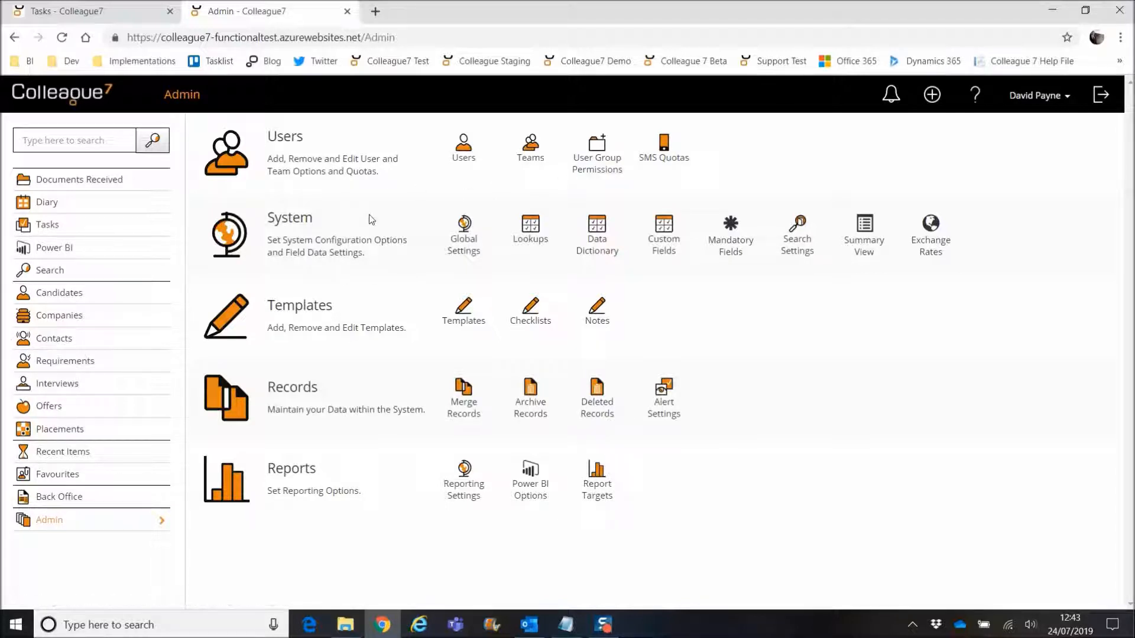
Step: Go back to the Tasks page and check which users its User filter offers
{"action": "left_click", "coordinate": [118, 11]}
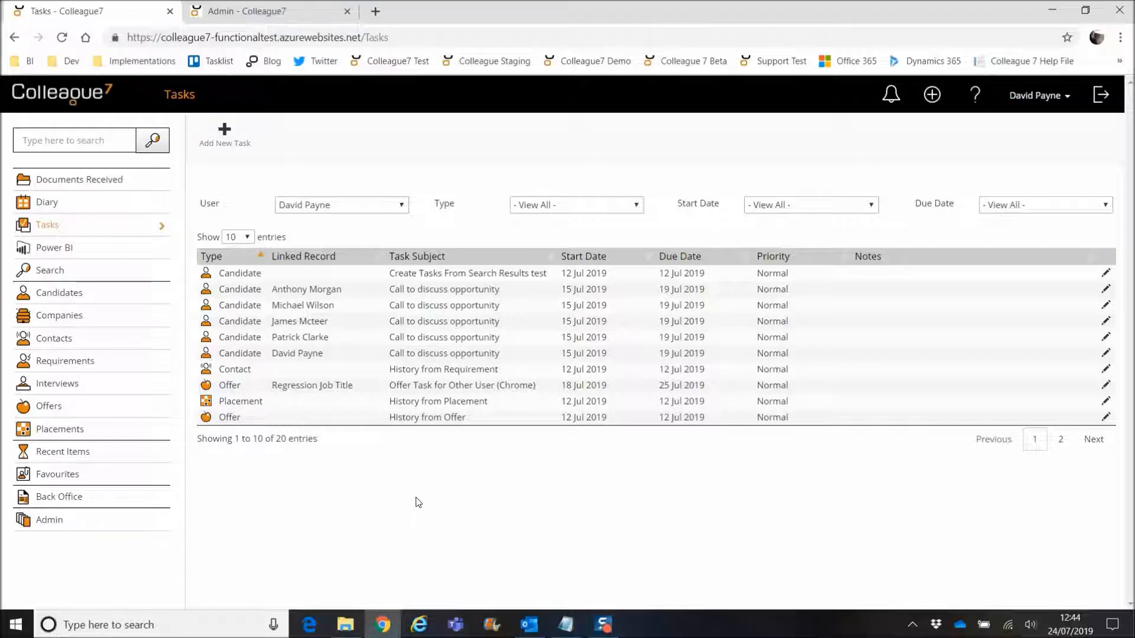
{"action": "left_click", "coordinate": [399, 204]}
{"action": "left_click", "coordinate": [401, 166]}
Step: Switch to Outlook, inspect the permissions of the personal Tasks folder, and close them without changes
{"action": "left_click", "coordinate": [527, 628]}
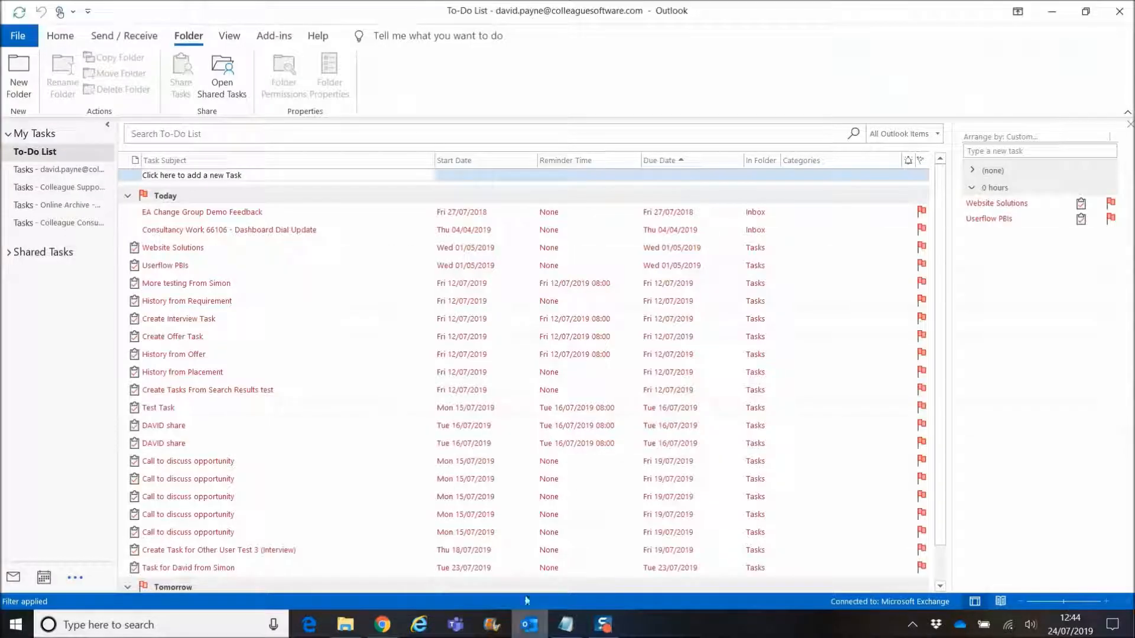
{"action": "left_click", "coordinate": [64, 170]}
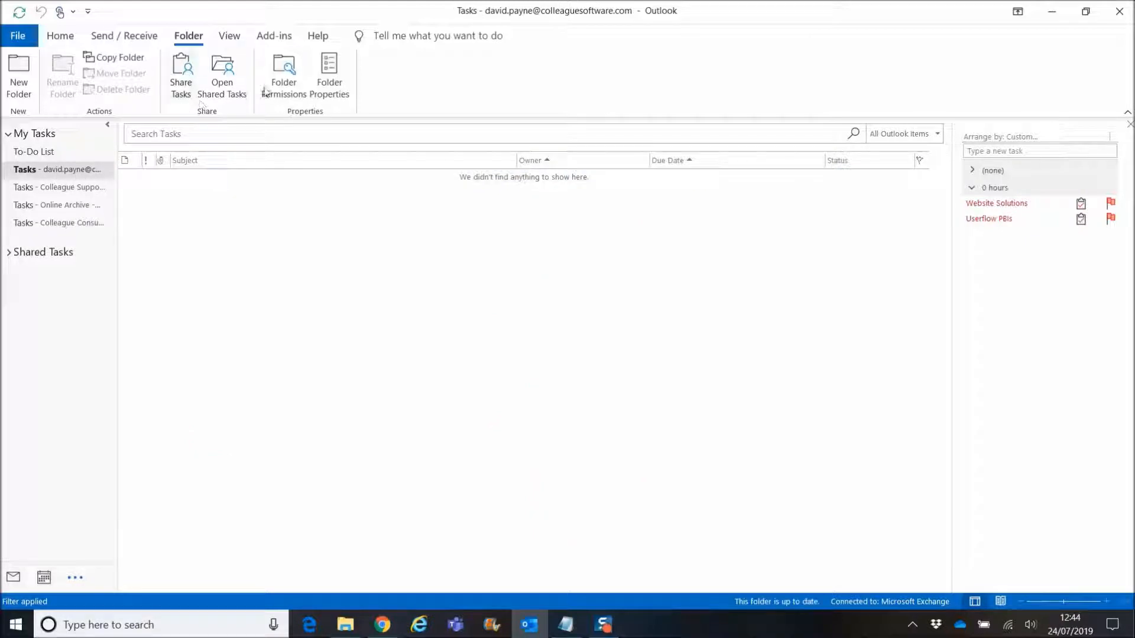
{"action": "left_click", "coordinate": [285, 83]}
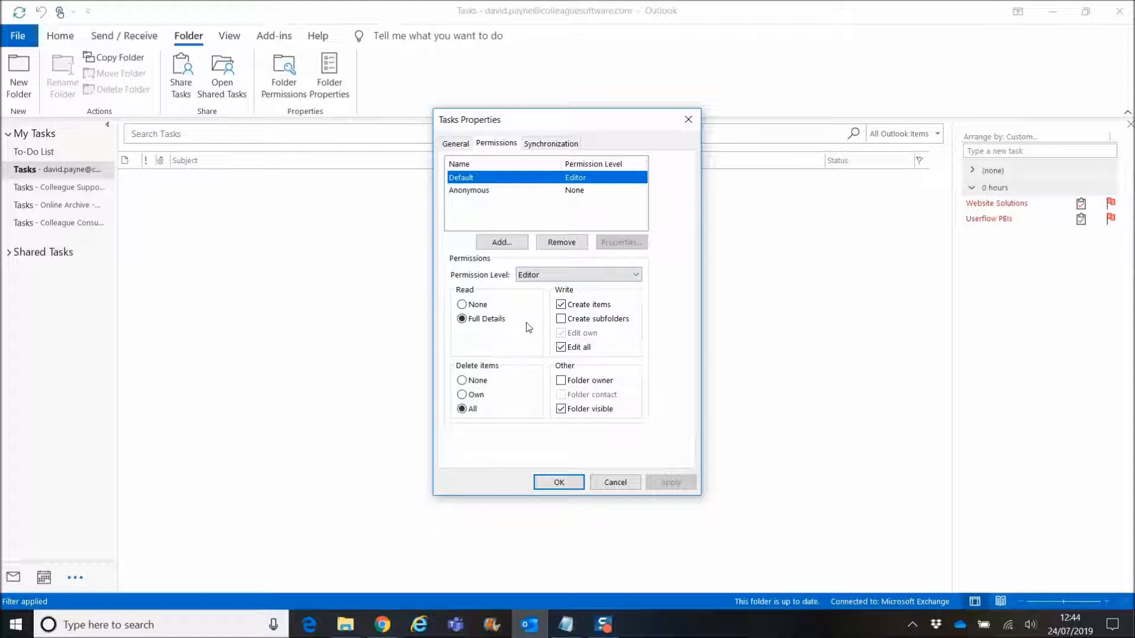
{"action": "left_click", "coordinate": [615, 482]}
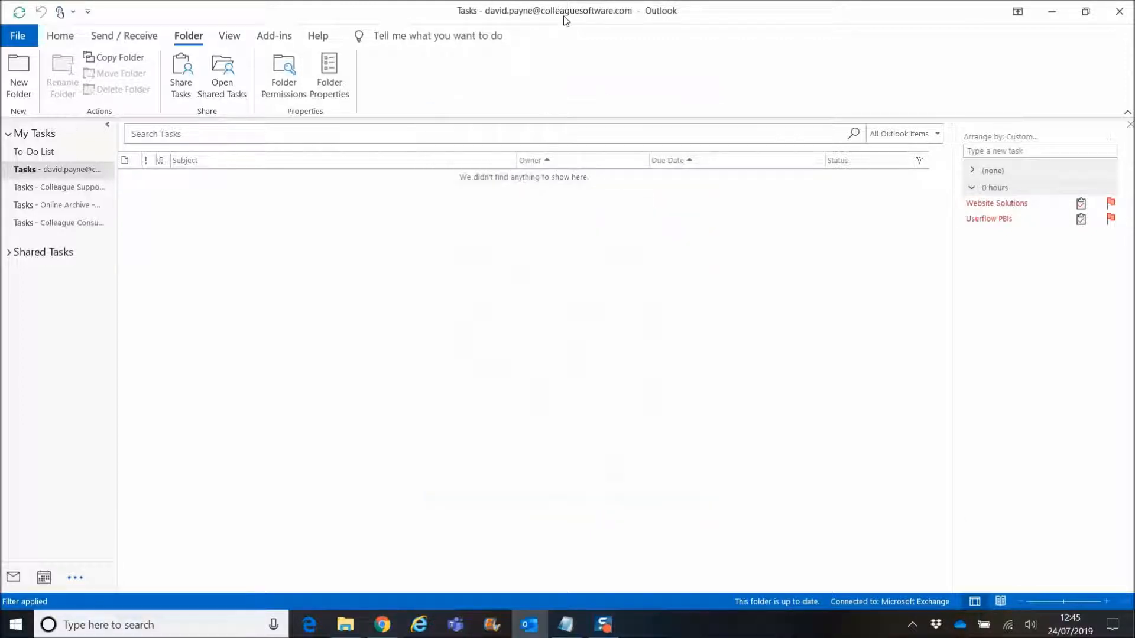
Step: Switch back to Colleague7 in Chrome and filter the task list by a colleague whose Outlook Tasks folder is not shared
{"action": "mouse_move", "coordinate": [380, 621]}
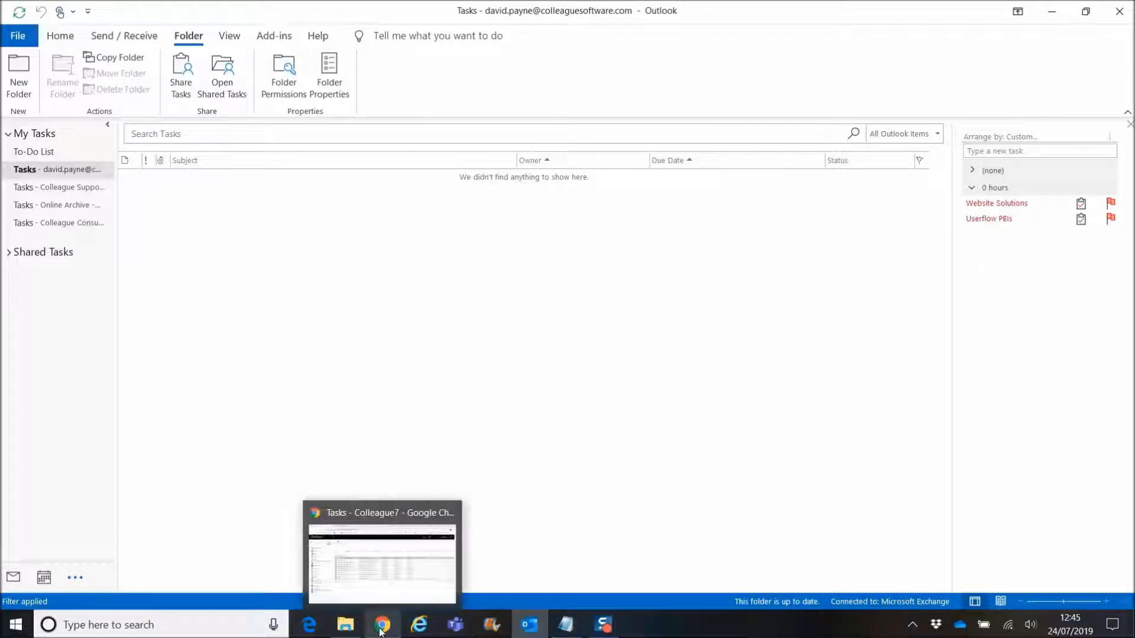
{"action": "left_click", "coordinate": [434, 529]}
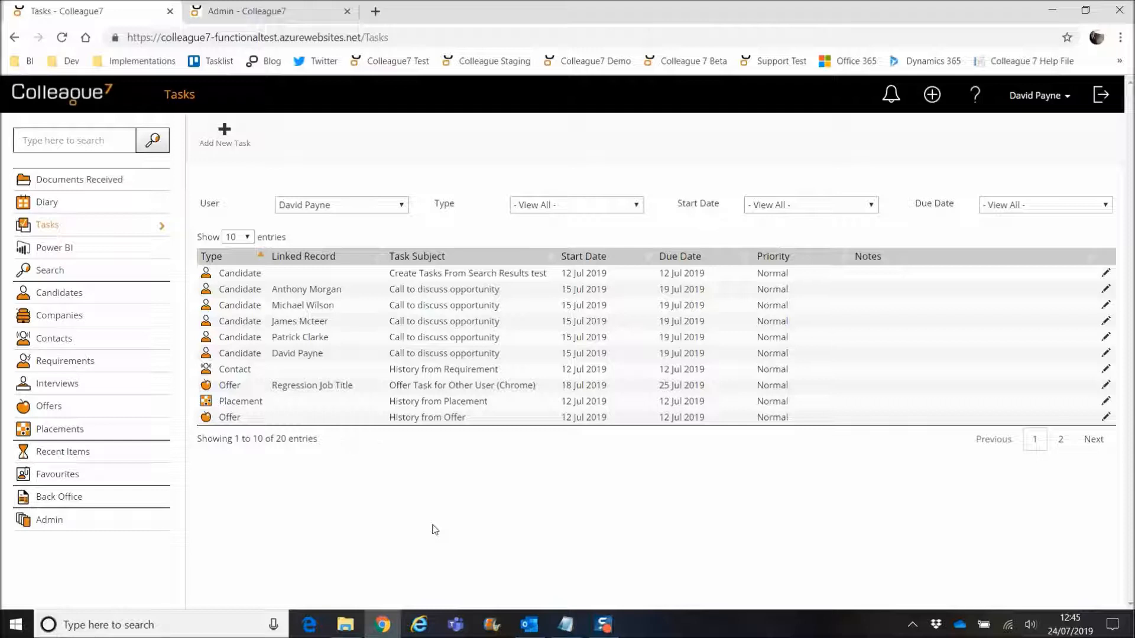
{"action": "left_click", "coordinate": [390, 208]}
{"action": "left_click", "coordinate": [430, 150]}
{"action": "left_click", "coordinate": [393, 209]}
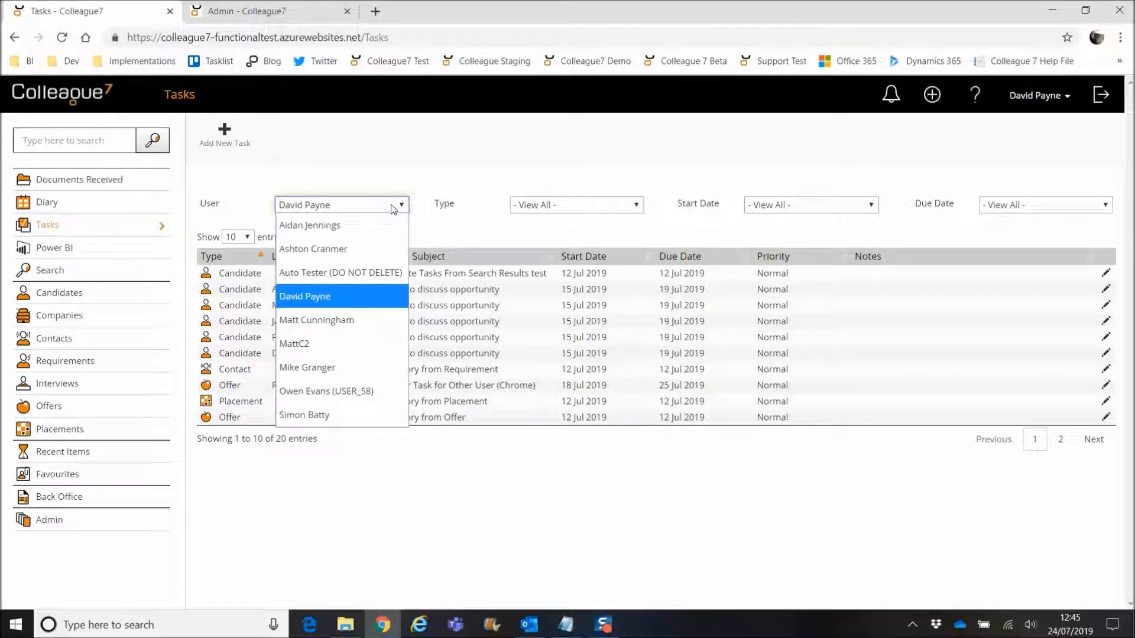
{"action": "left_click", "coordinate": [350, 368]}
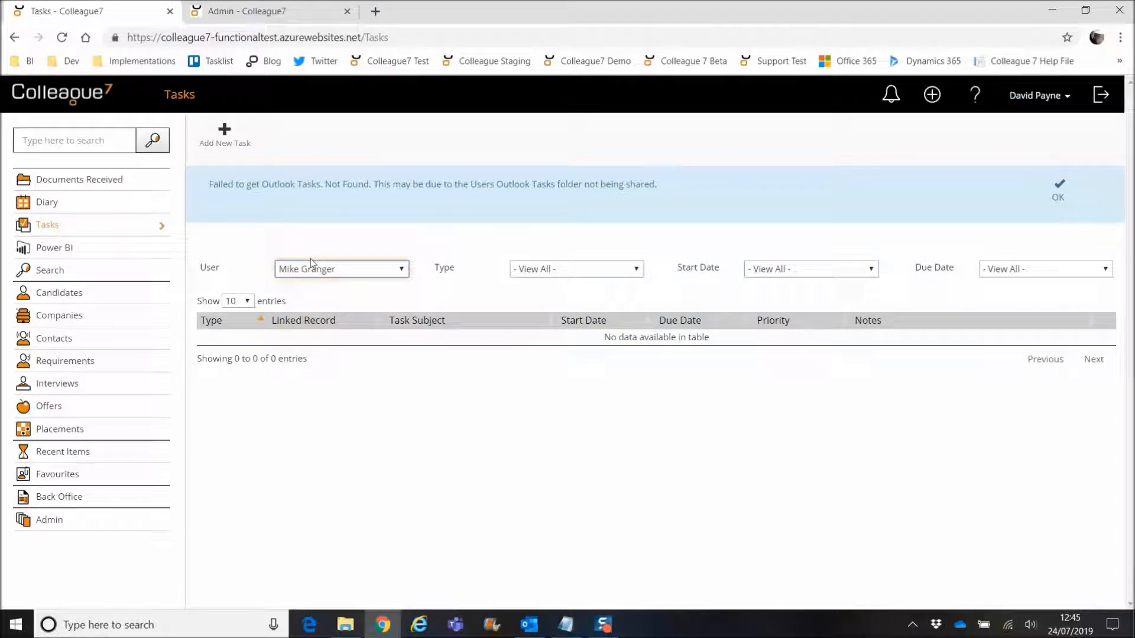
Step: Check the User filter's options and read the message about retrieving the selected colleague's Outlook tasks
{"action": "left_click", "coordinate": [333, 268]}
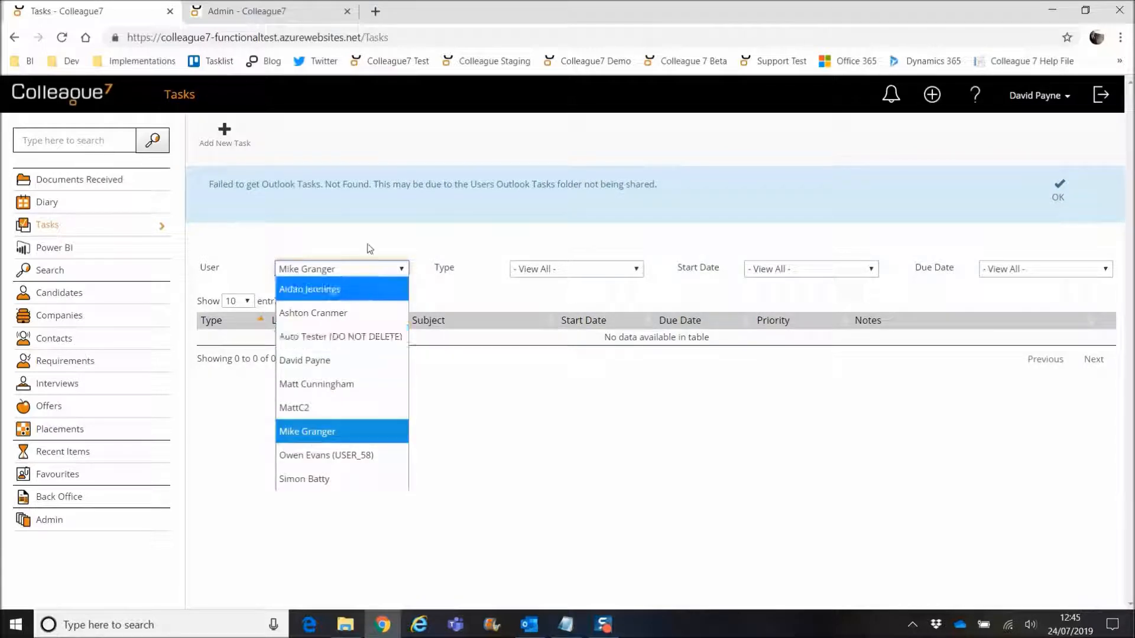
{"action": "left_click", "coordinate": [278, 232]}
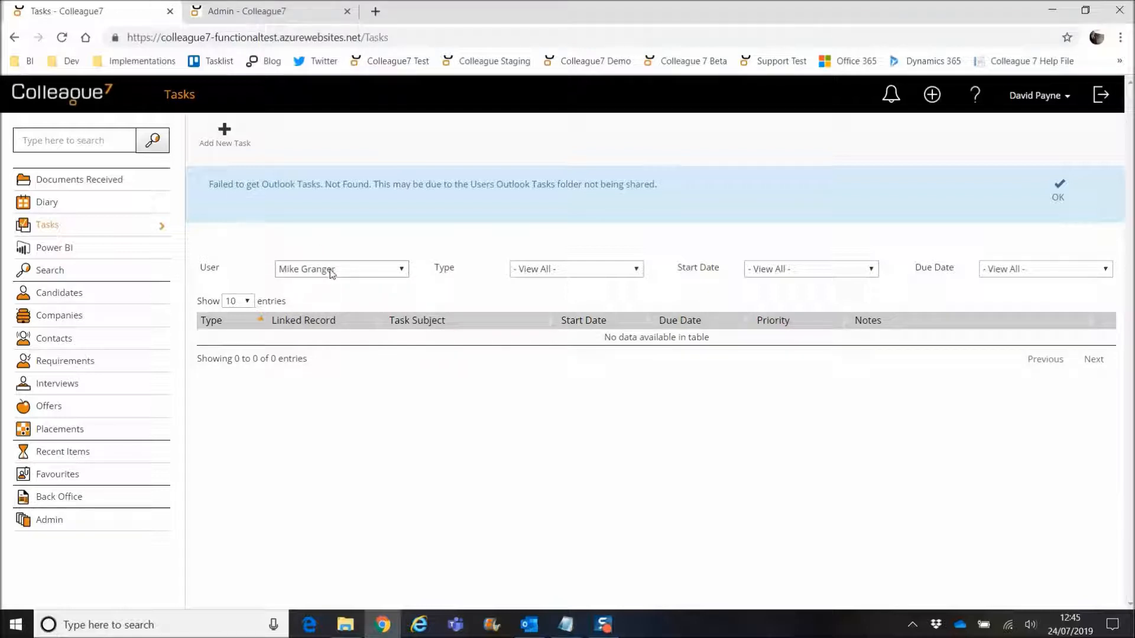
{"action": "left_click", "coordinate": [327, 267]}
{"action": "left_click", "coordinate": [345, 240]}
{"action": "left_click_drag", "start_coordinate": [211, 187], "coordinate": [270, 185]}
{"action": "left_click", "coordinate": [299, 184]}
{"action": "left_click_drag", "start_coordinate": [378, 184], "coordinate": [662, 185]}
{"action": "left_click", "coordinate": [666, 189]}
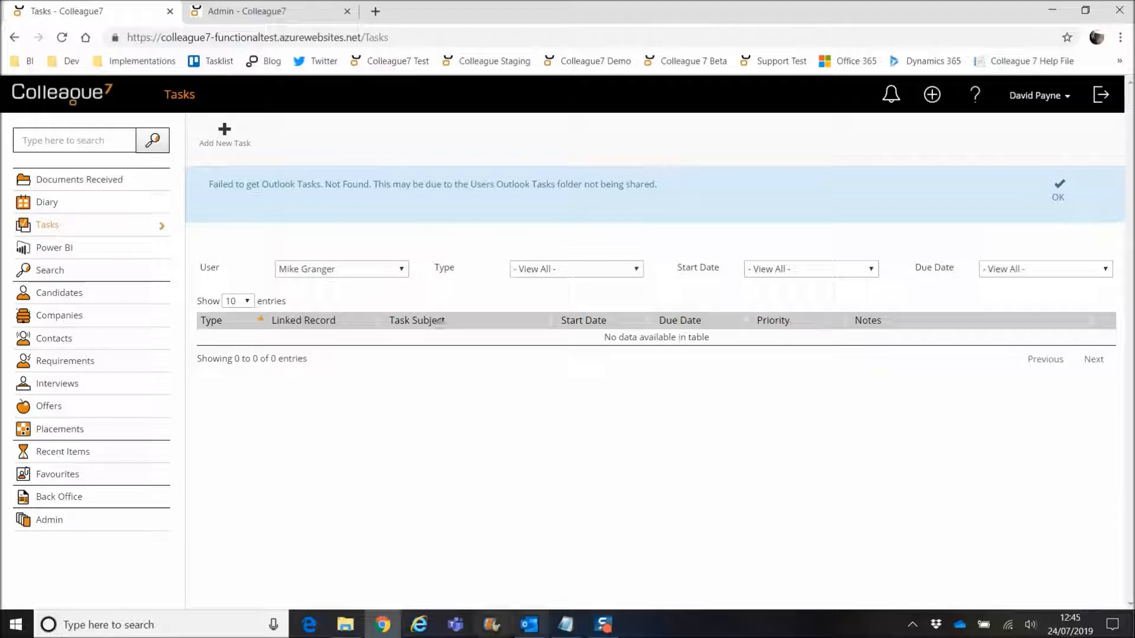
Step: Review the Tasks folder's sharing permissions in Outlook again, cancel them, and return to Colleague7 in Chrome
{"action": "left_click", "coordinate": [535, 631]}
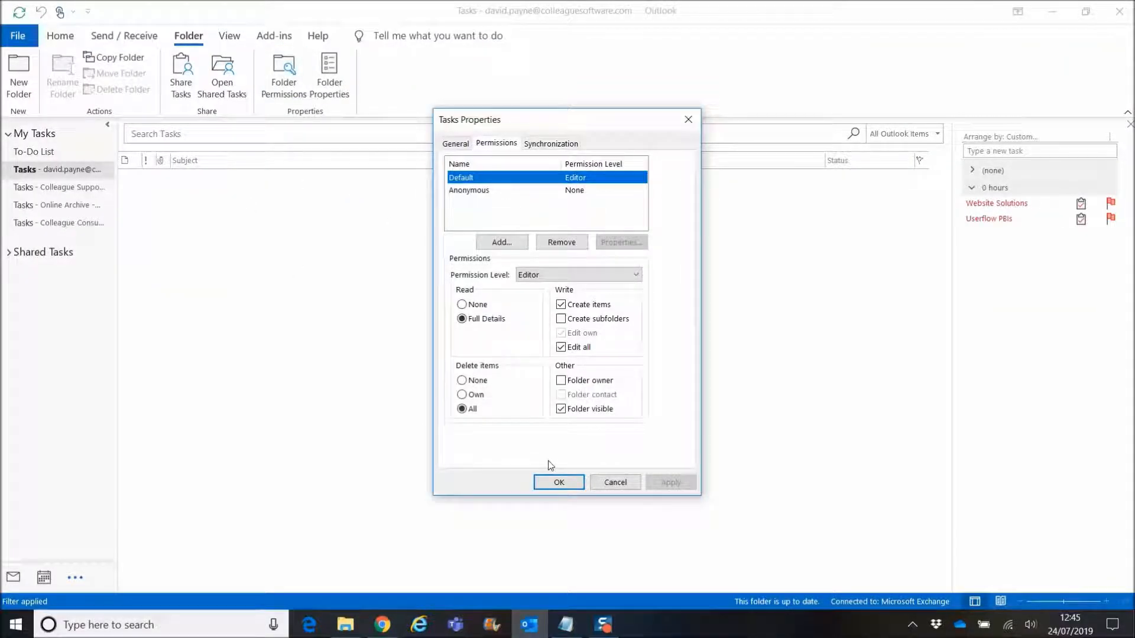
{"action": "left_click", "coordinate": [615, 482]}
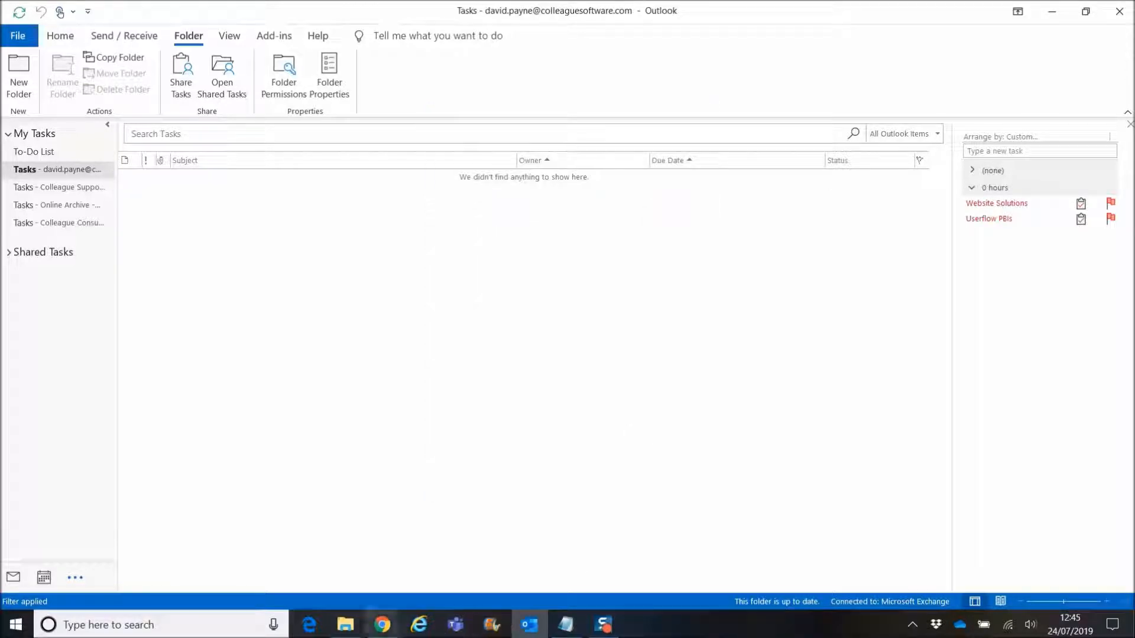
{"action": "left_click", "coordinate": [383, 625]}
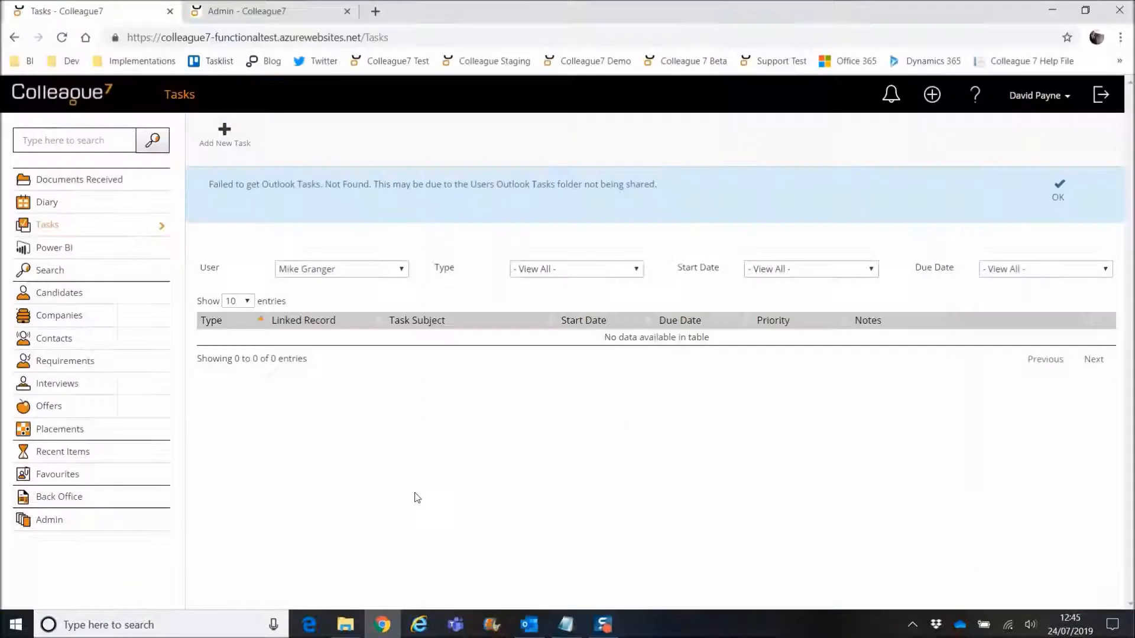
Step: Dismiss the Outlook Tasks message and set the User filter back to the signed-in user
{"action": "left_click", "coordinate": [1056, 195]}
{"action": "left_click", "coordinate": [396, 205]}
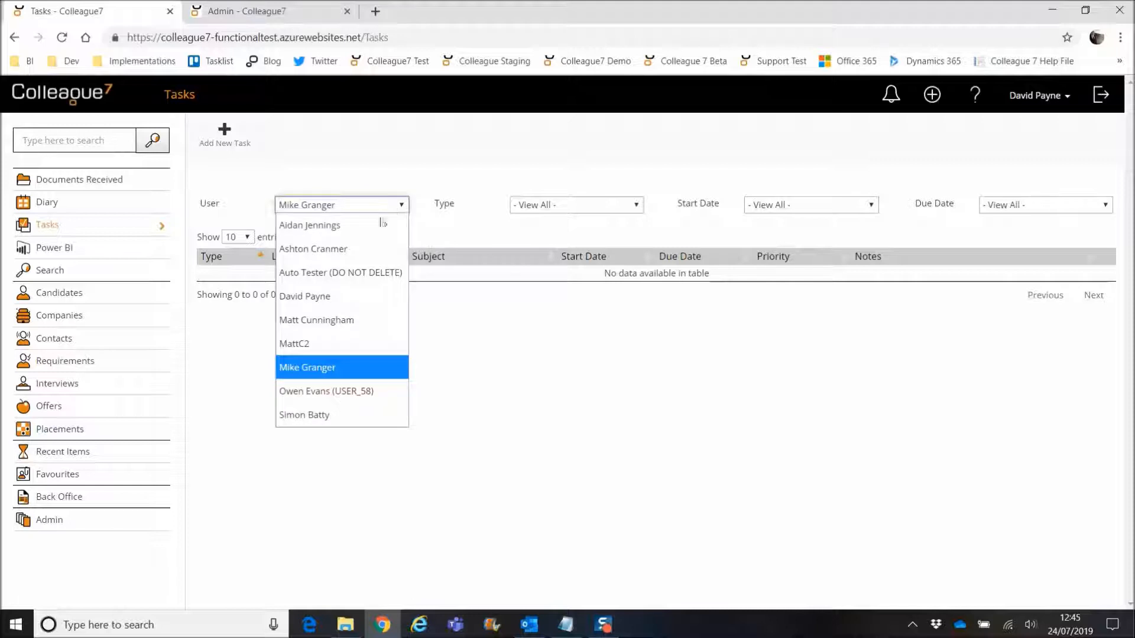
{"action": "left_click", "coordinate": [344, 297]}
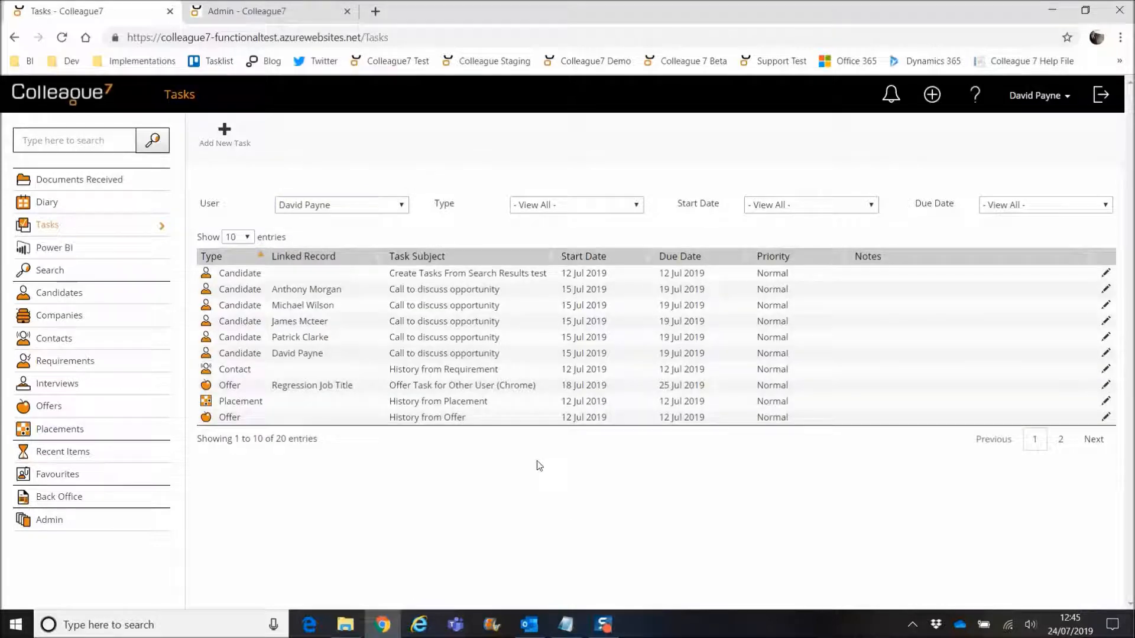
Step: Look through the users available in the task list's User filter
{"action": "mouse_move", "coordinate": [535, 628]}
{"action": "left_click", "coordinate": [400, 208]}
{"action": "left_click", "coordinate": [392, 175]}
Step: Open a new task form, review its User options and remaining fields, and cancel it without saving
{"action": "left_click", "coordinate": [224, 146]}
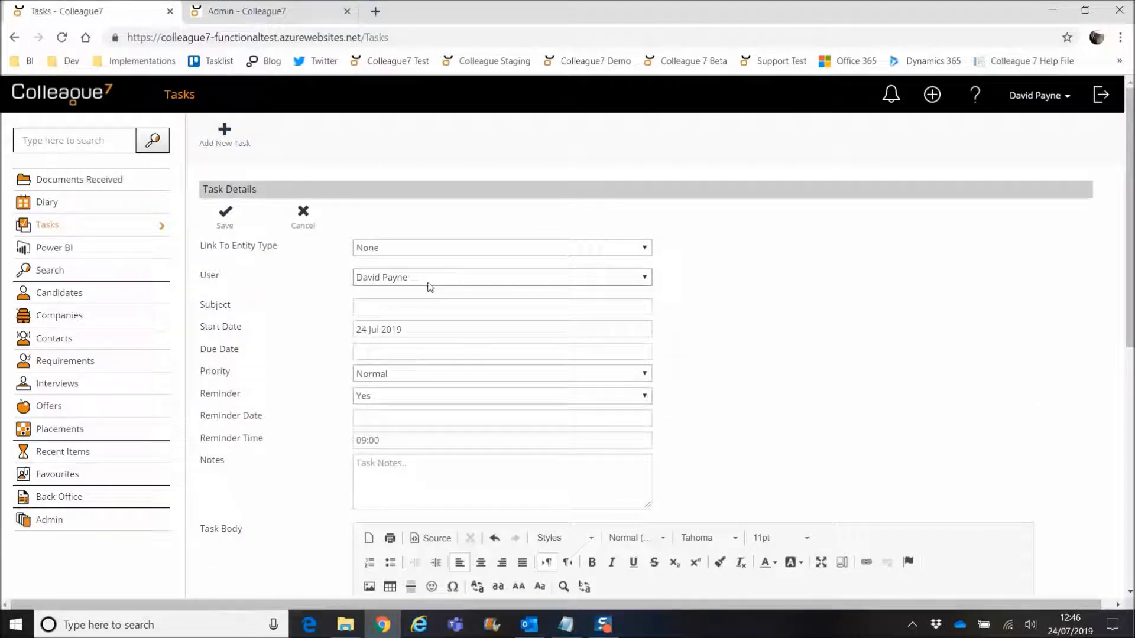
{"action": "left_click", "coordinate": [427, 283]}
{"action": "left_click", "coordinate": [410, 282]}
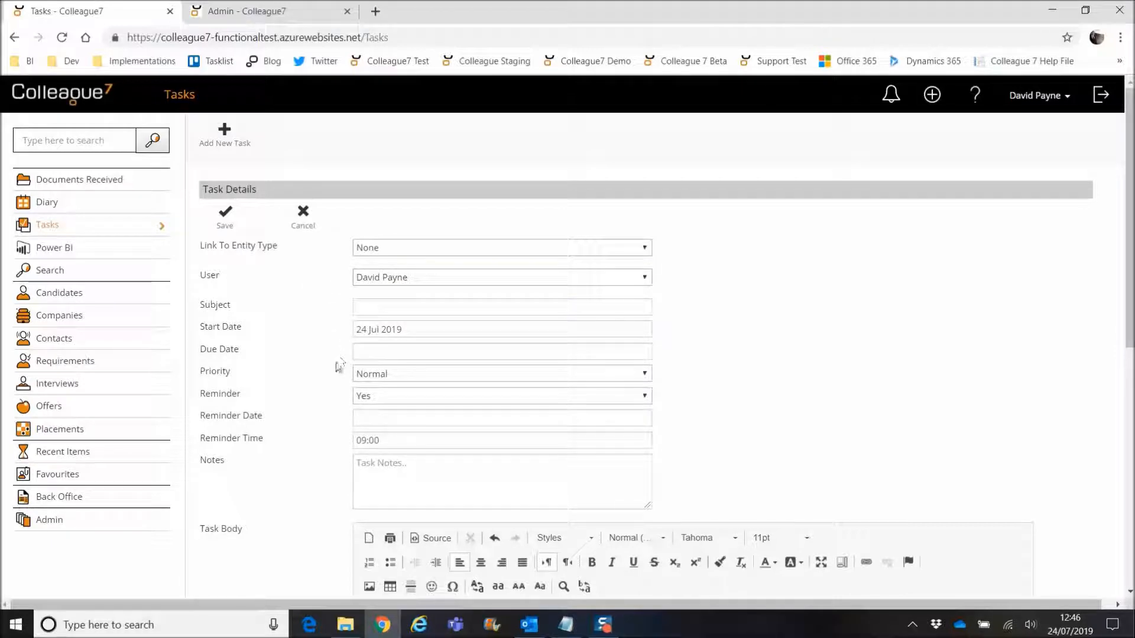
{"action": "scroll", "coordinate": [296, 463], "scroll_direction": "down", "scroll_amount": 3}
{"action": "scroll", "coordinate": [283, 315], "scroll_direction": "up", "scroll_amount": 3}
{"action": "left_click", "coordinate": [303, 224]}
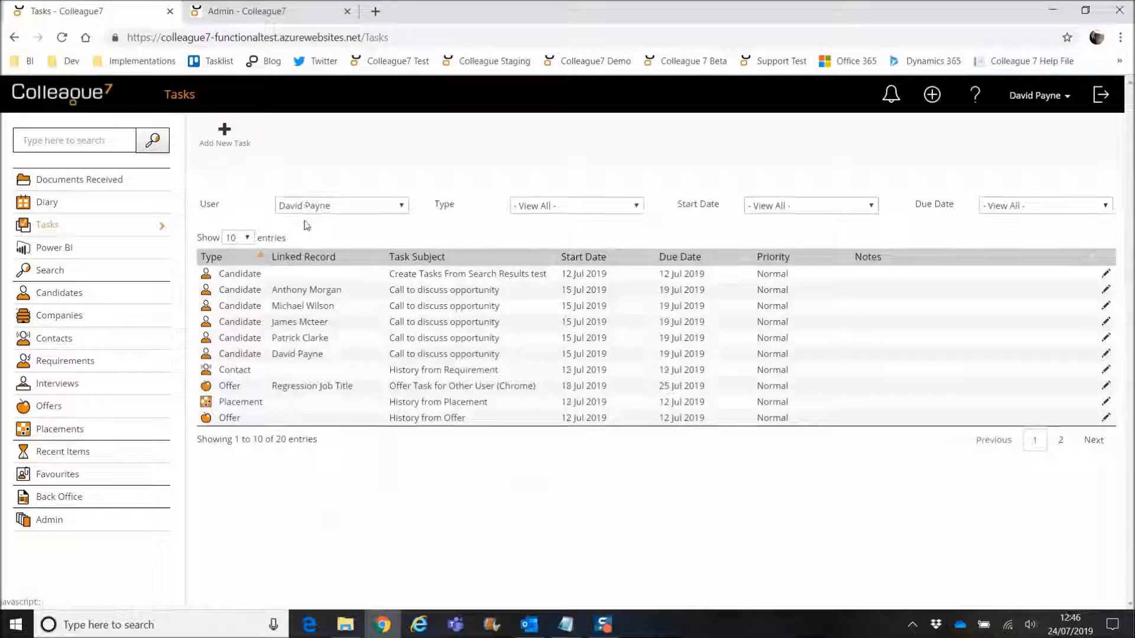